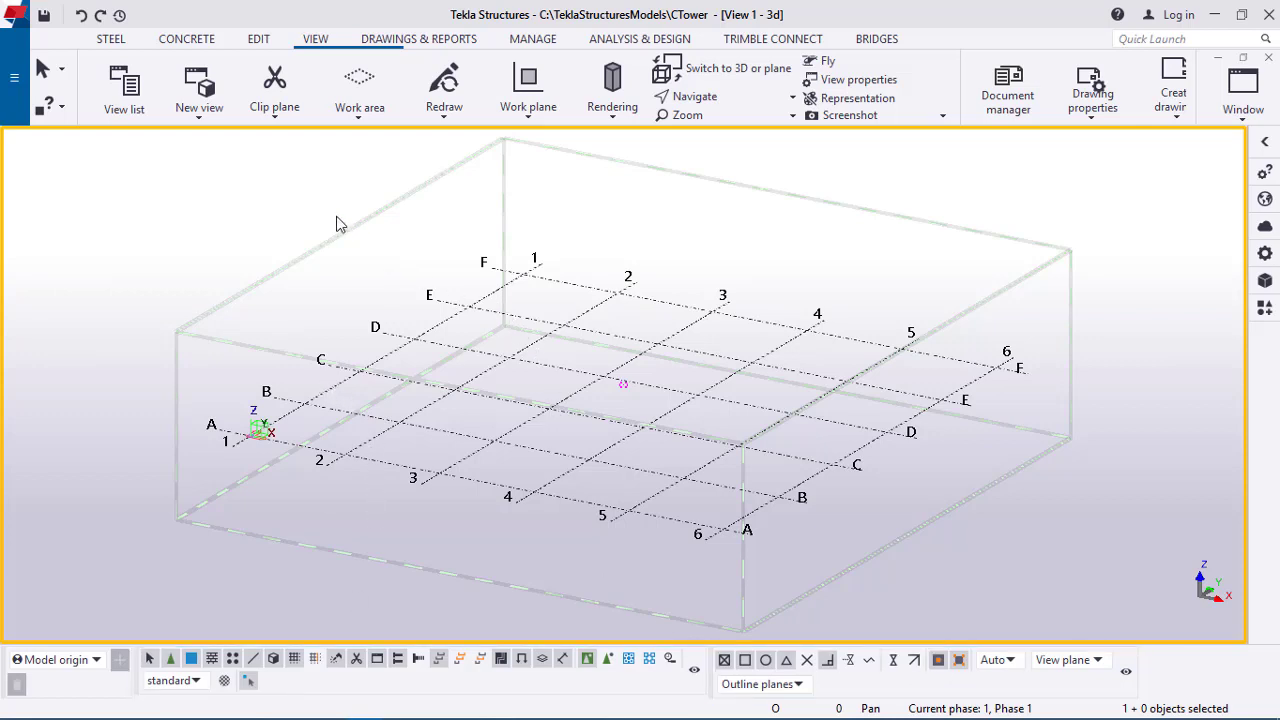
- Switch the 3D view to plan and open the rectangular grid's properties to examine its coordinates
click(192, 40)
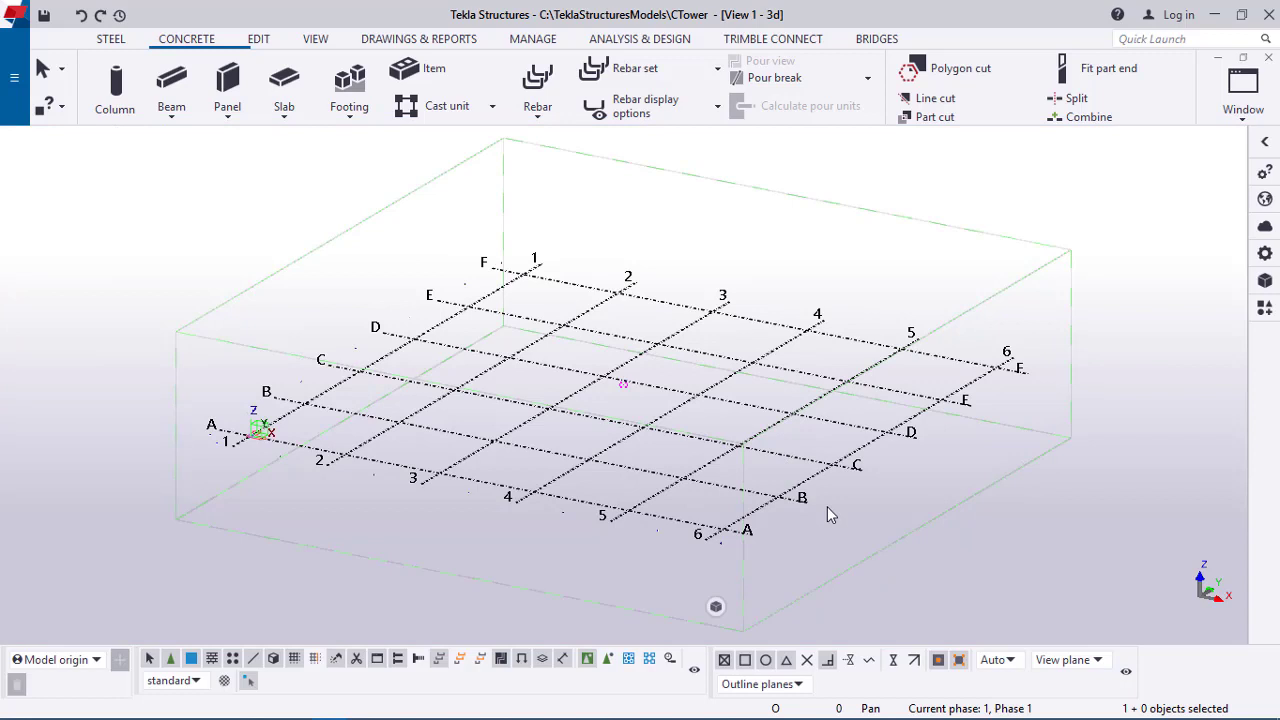
key(ctrl+p)
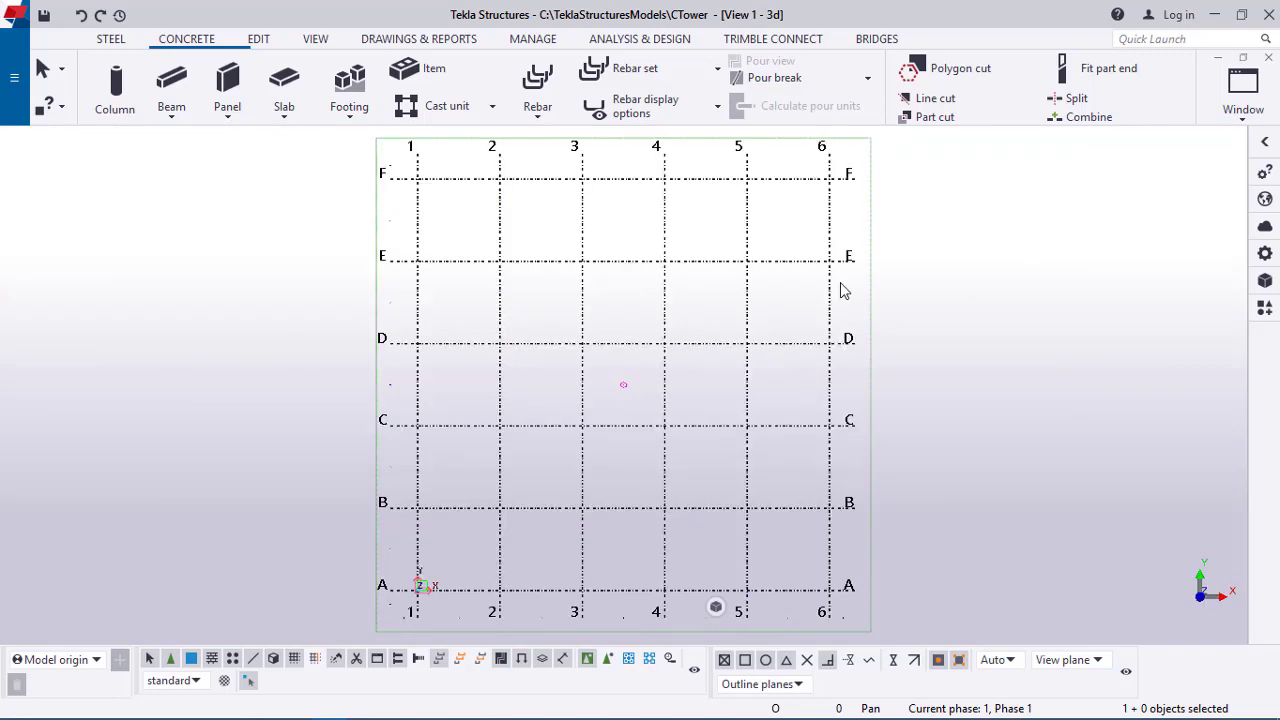
click(1264, 254)
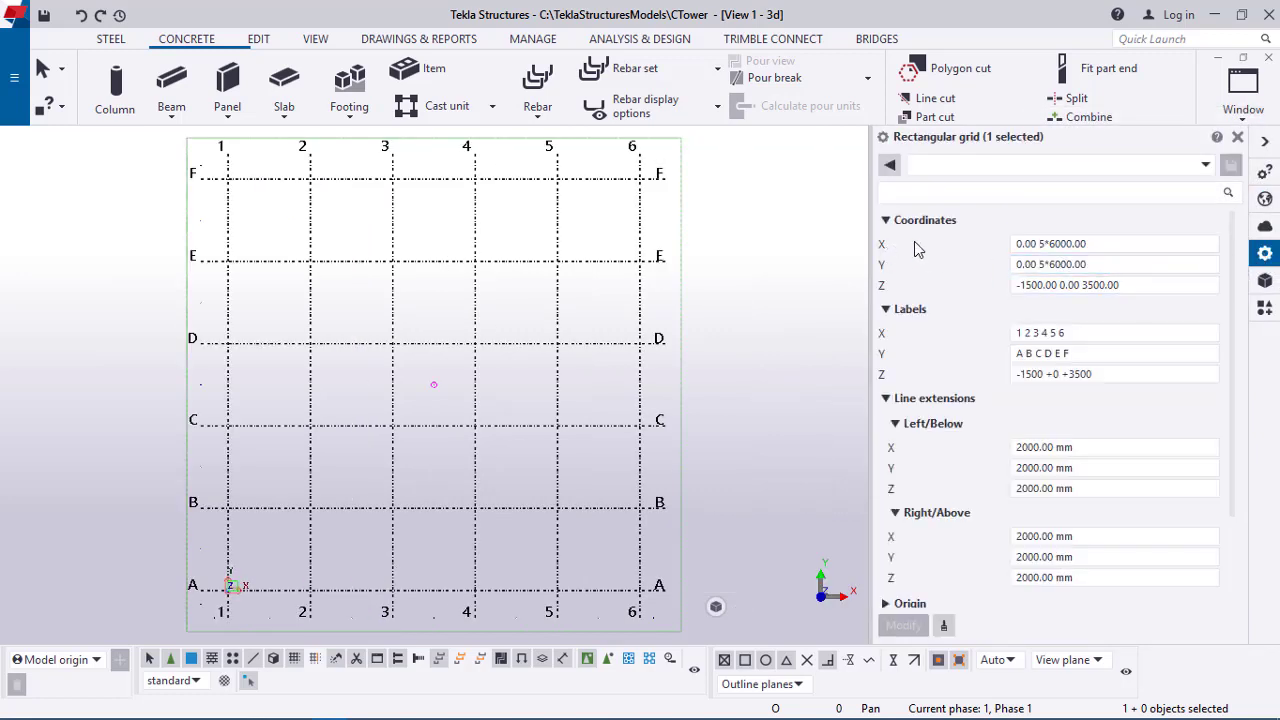
click(1047, 244)
drag(1047, 244, 1017, 268)
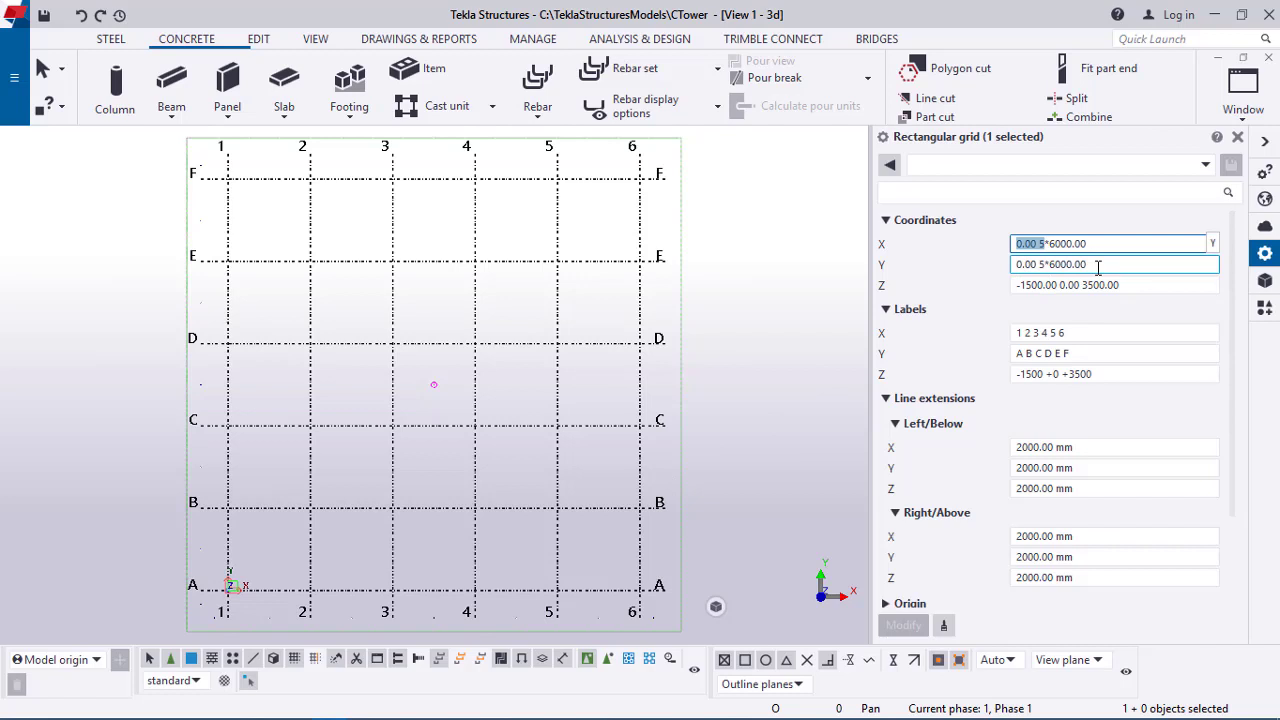
- Set the rectangular grid's Z coordinates to -1500 0 3500 and apply the change
click(1028, 286)
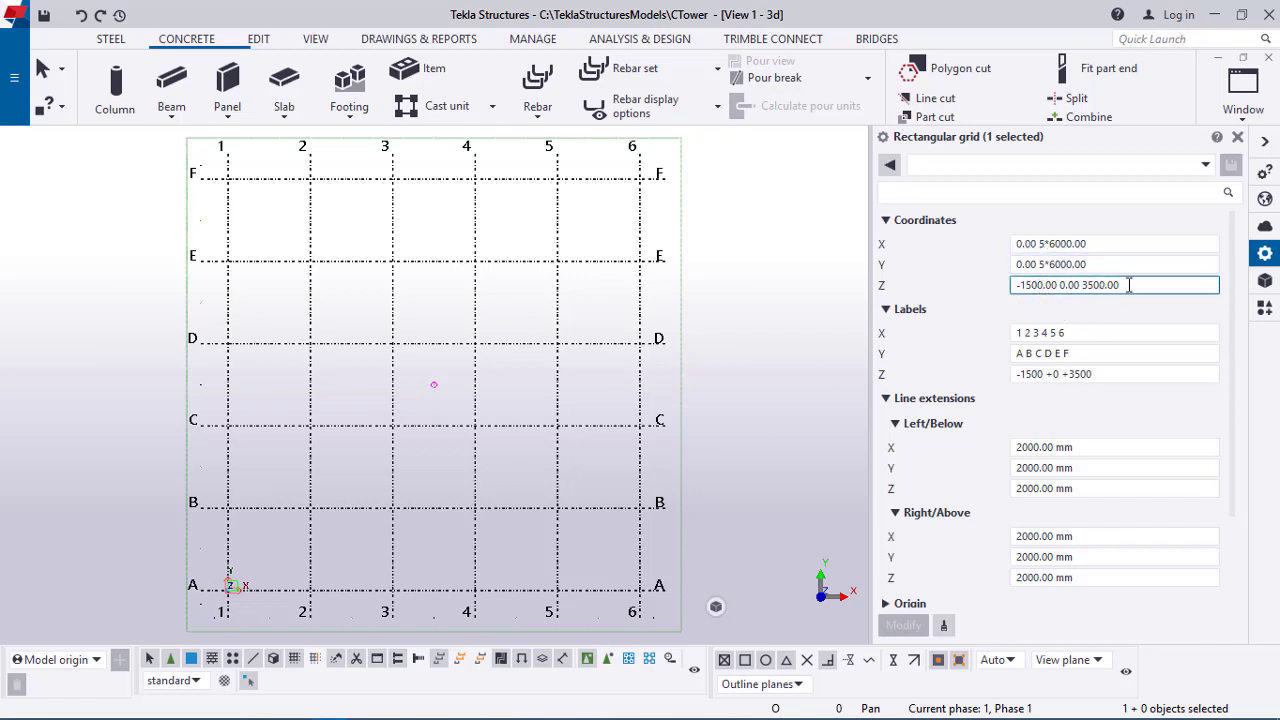
drag(1129, 285, 977, 297)
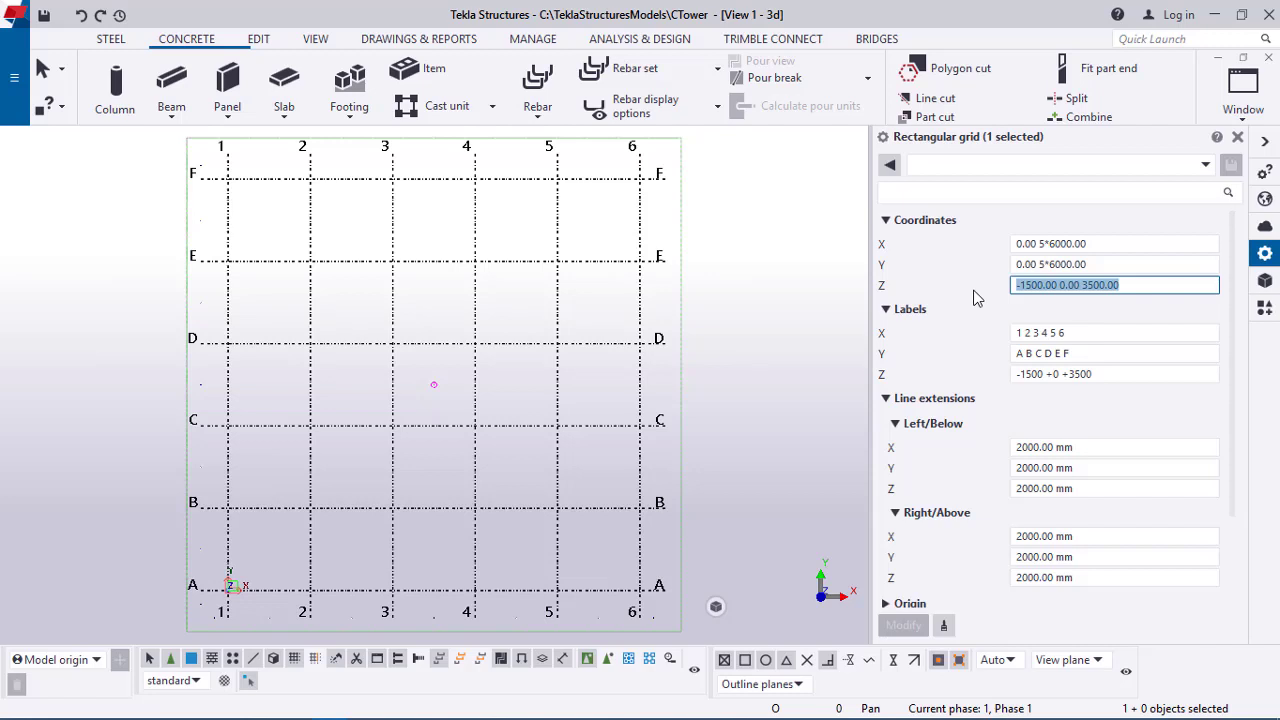
text(-)
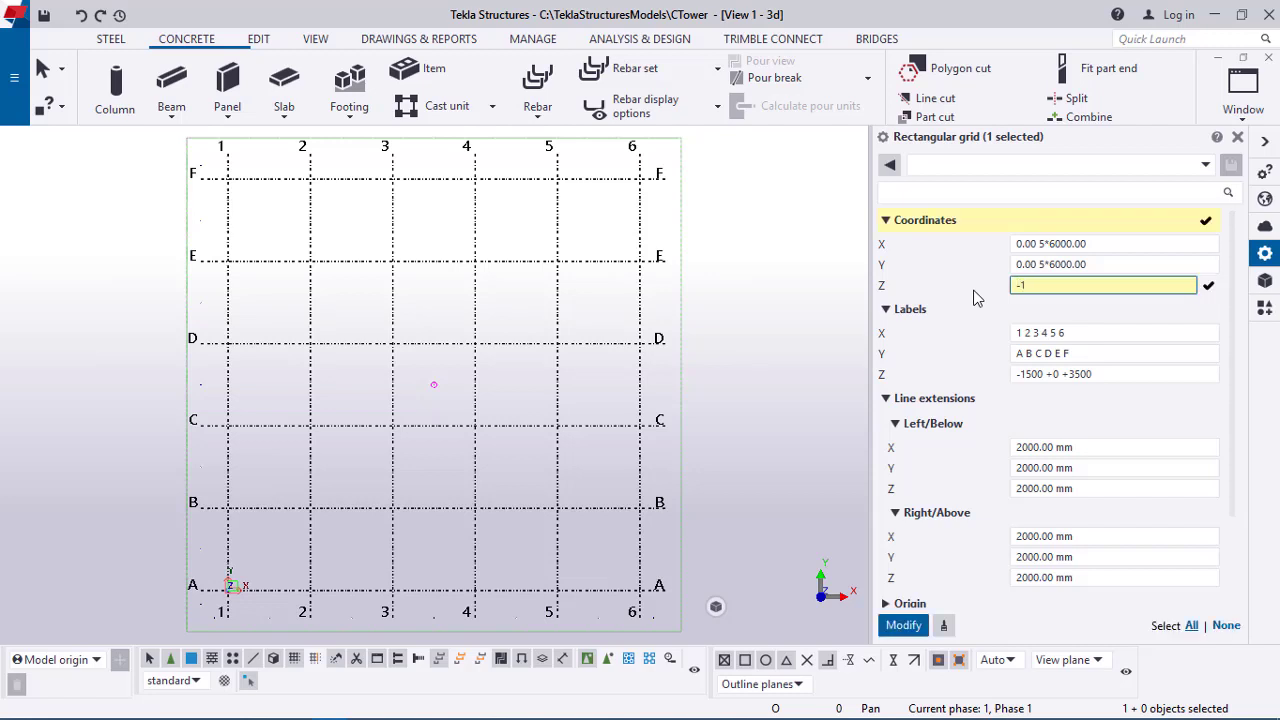
text(1500 )
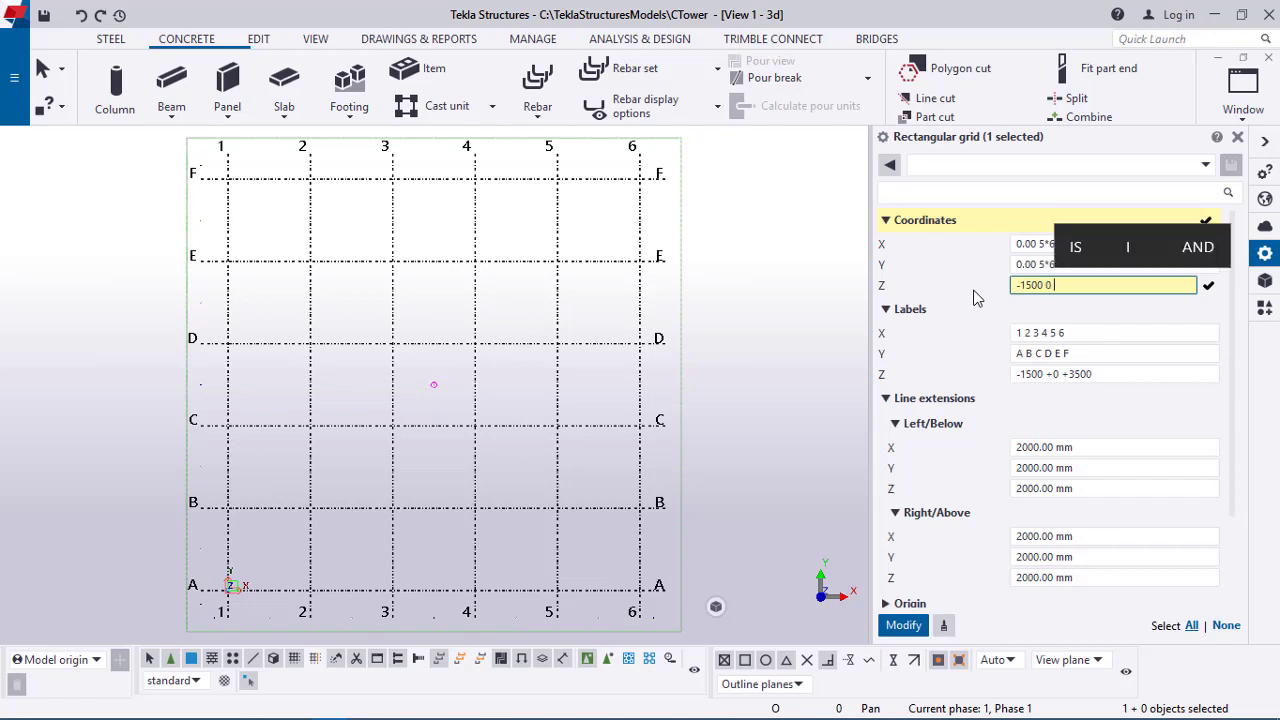
text(0 3500)
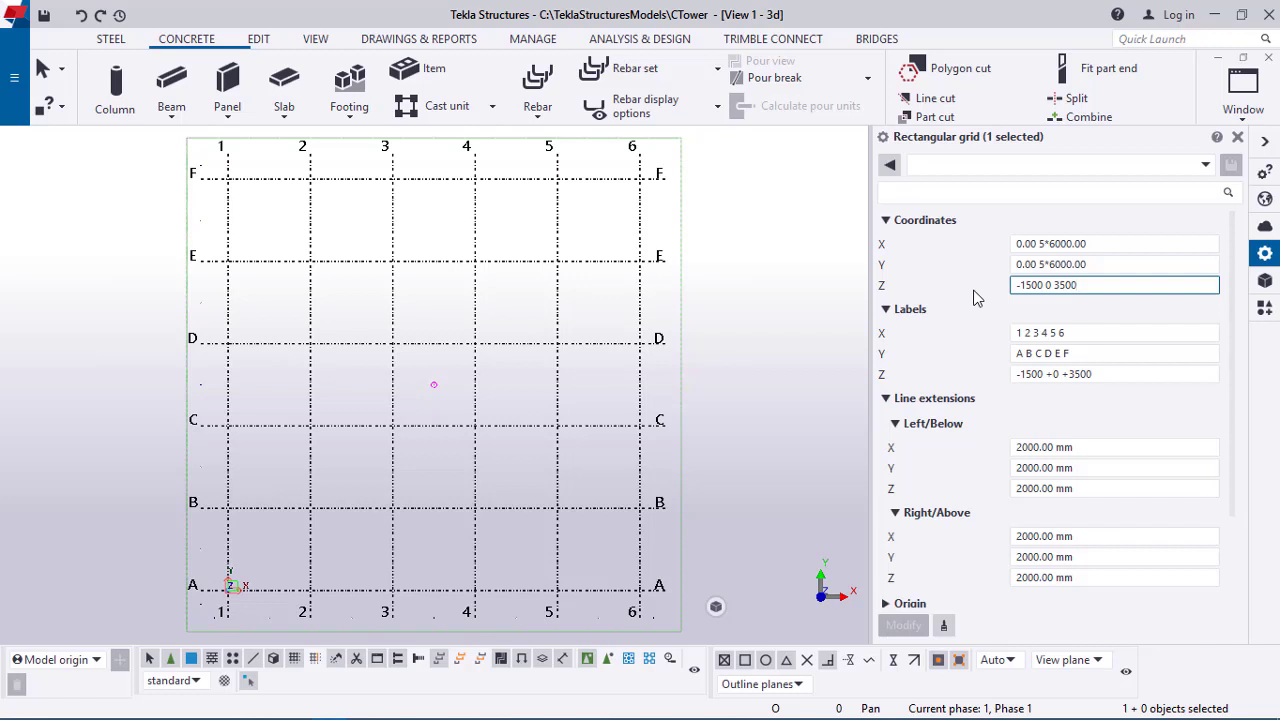
drag(1086, 288, 1054, 290)
click(1096, 287)
text(3500 3500)
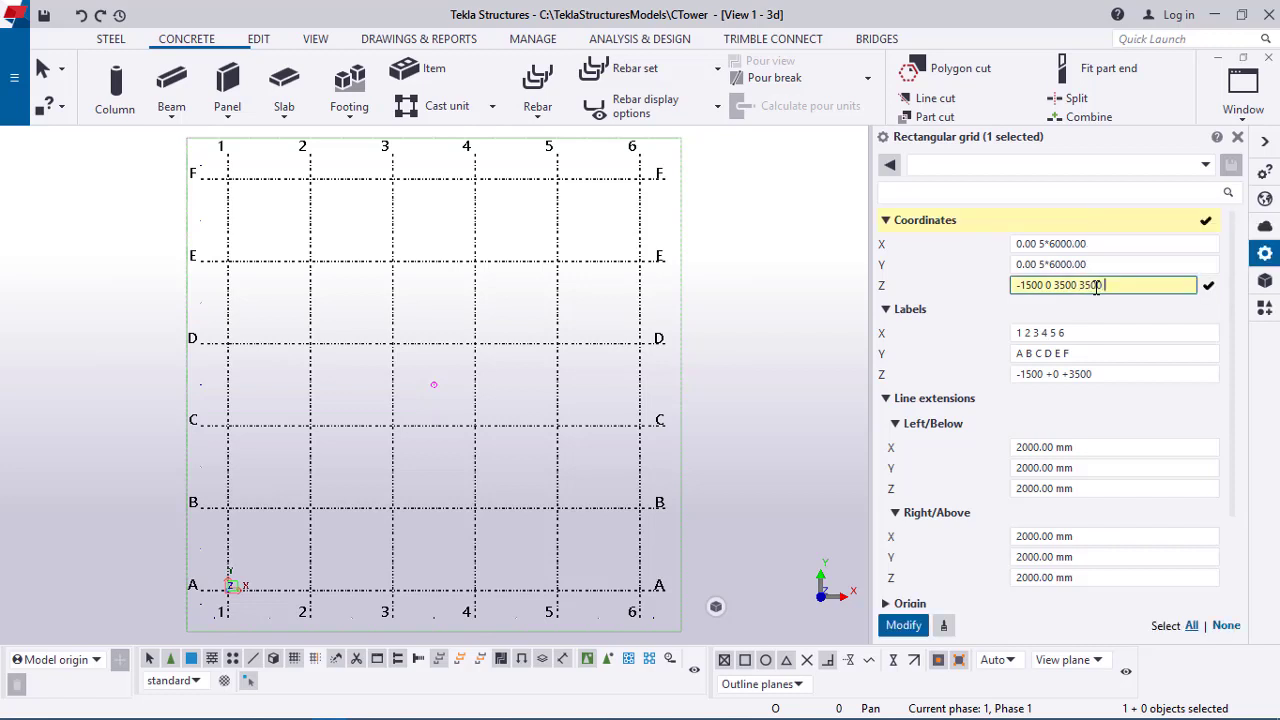
key(BackSpace)
key(BackSpace)
key(BackSpace)
key(BackSpace)
key(BackSpace)
key(BackSpace)
key(BackSpace)
key(BackSpace)
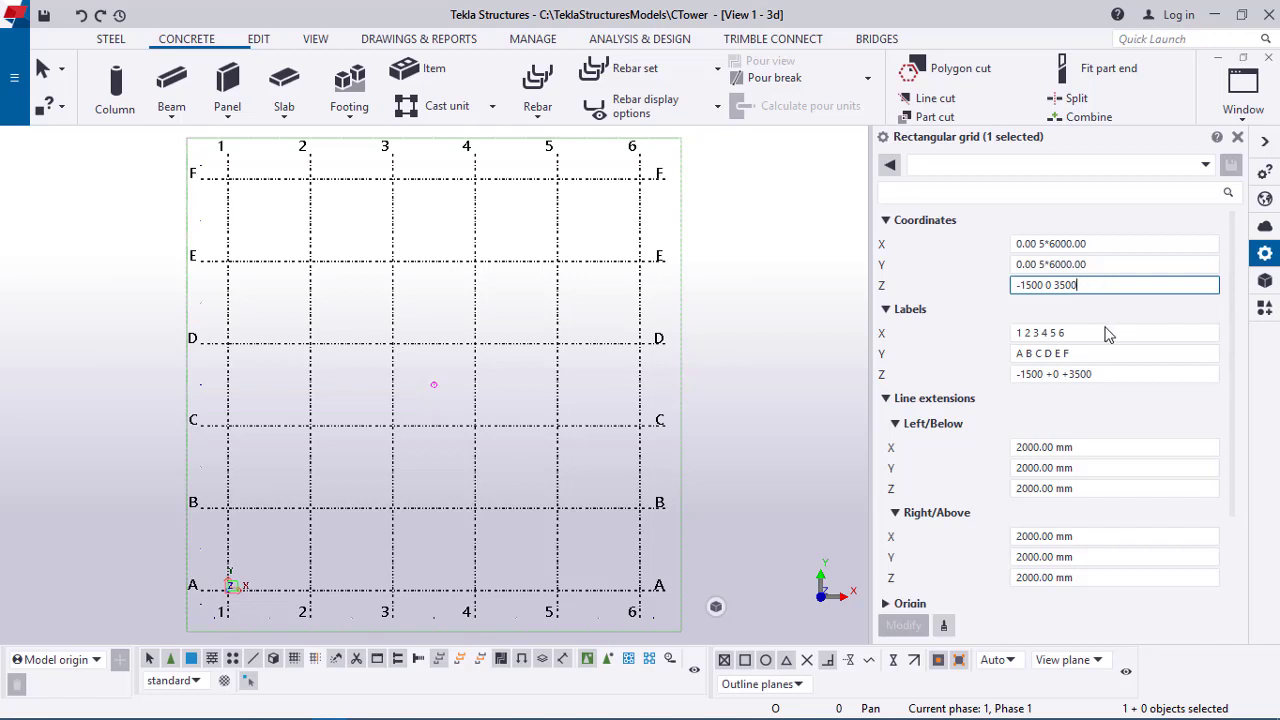
- Examine the grid's X, Y and Z labels and compare them with the grid coordinates
click(1094, 332)
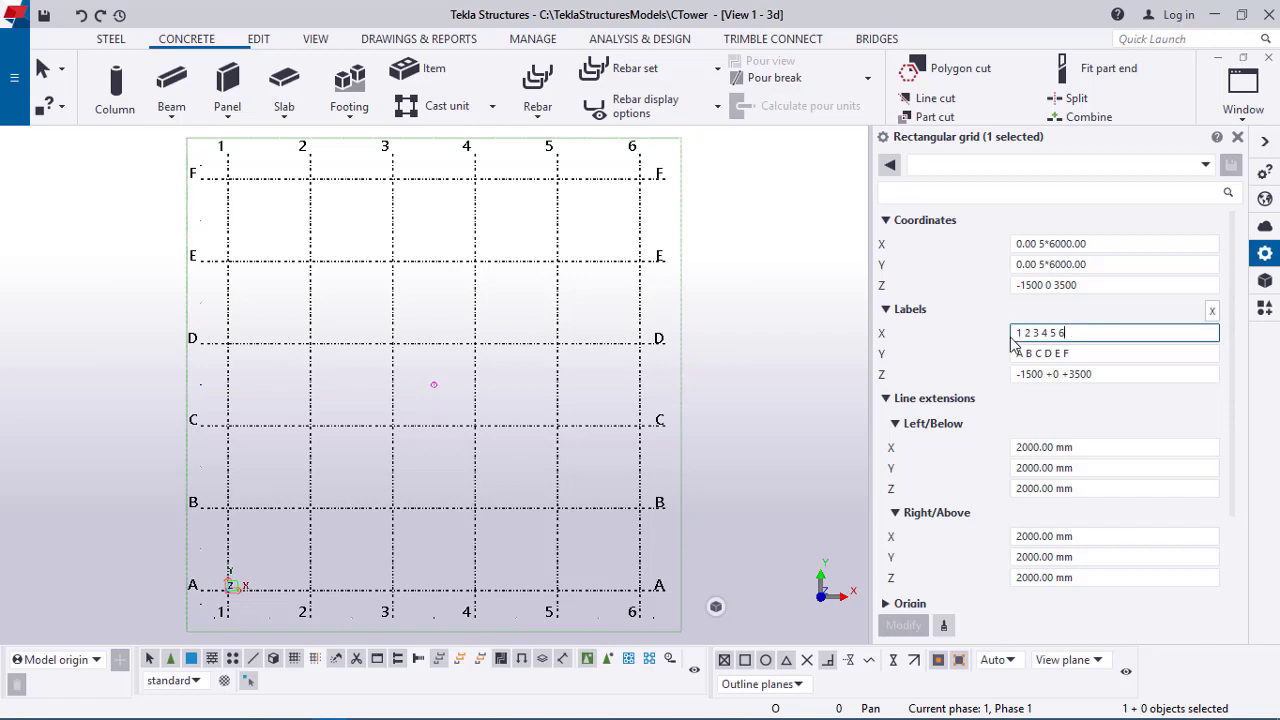
click(1096, 350)
key(shift+Tab)
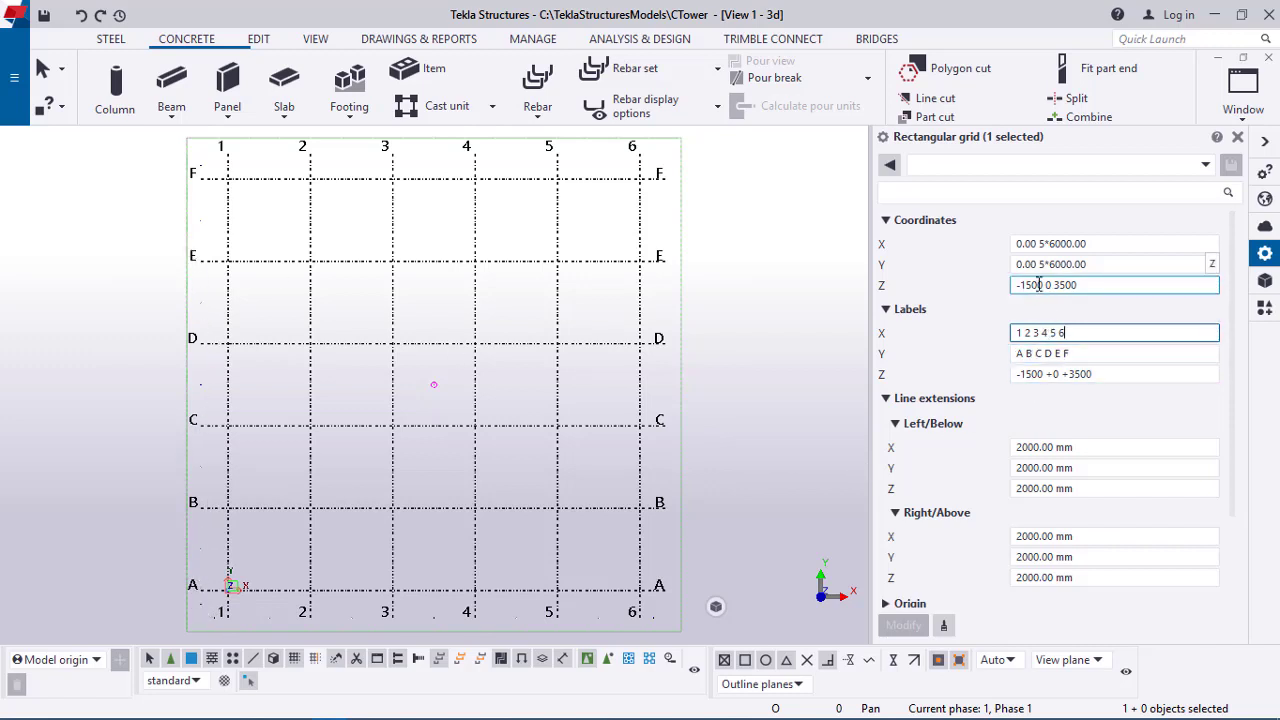
click(1088, 354)
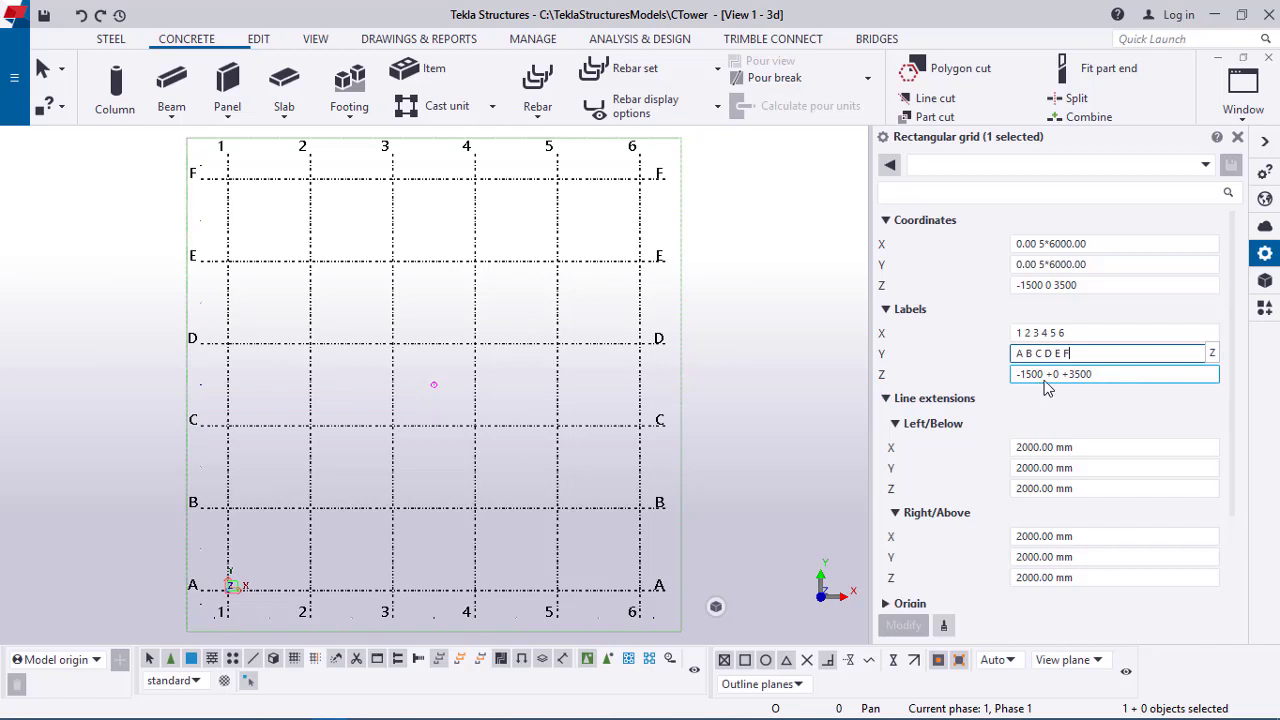
double_click(1051, 374)
drag(1061, 377, 1106, 374)
click(1106, 374)
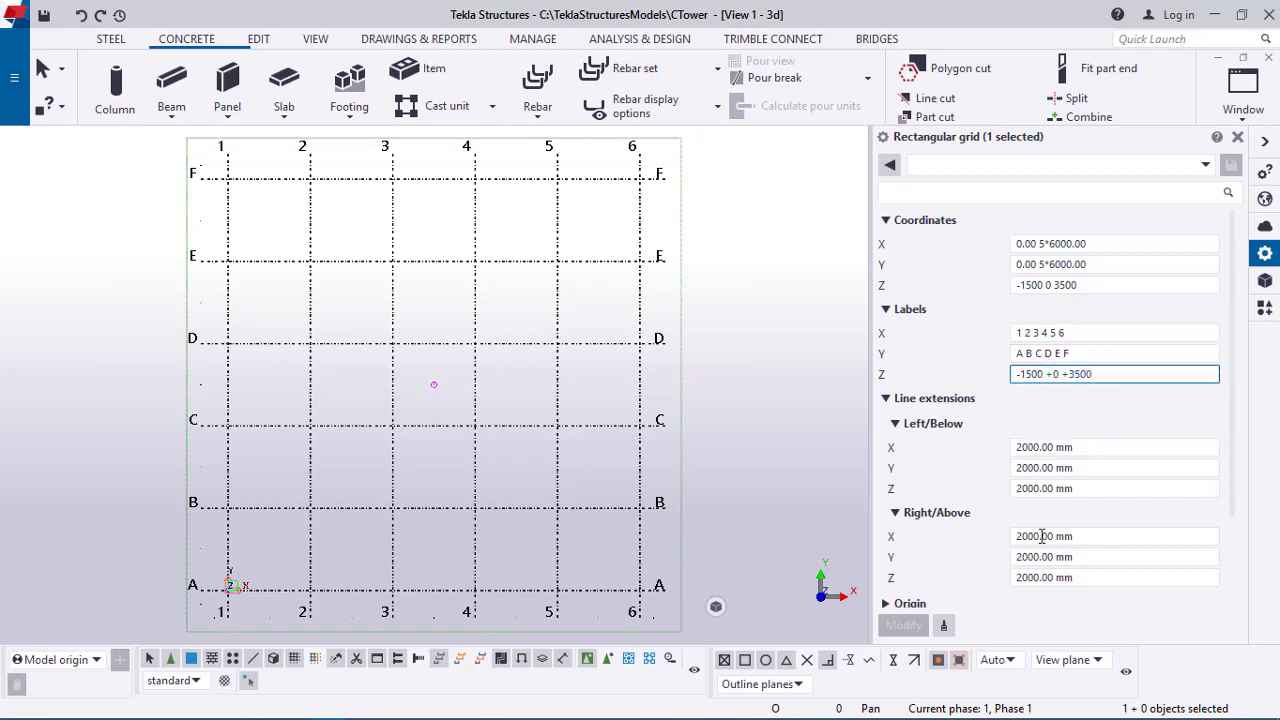
click(1100, 244)
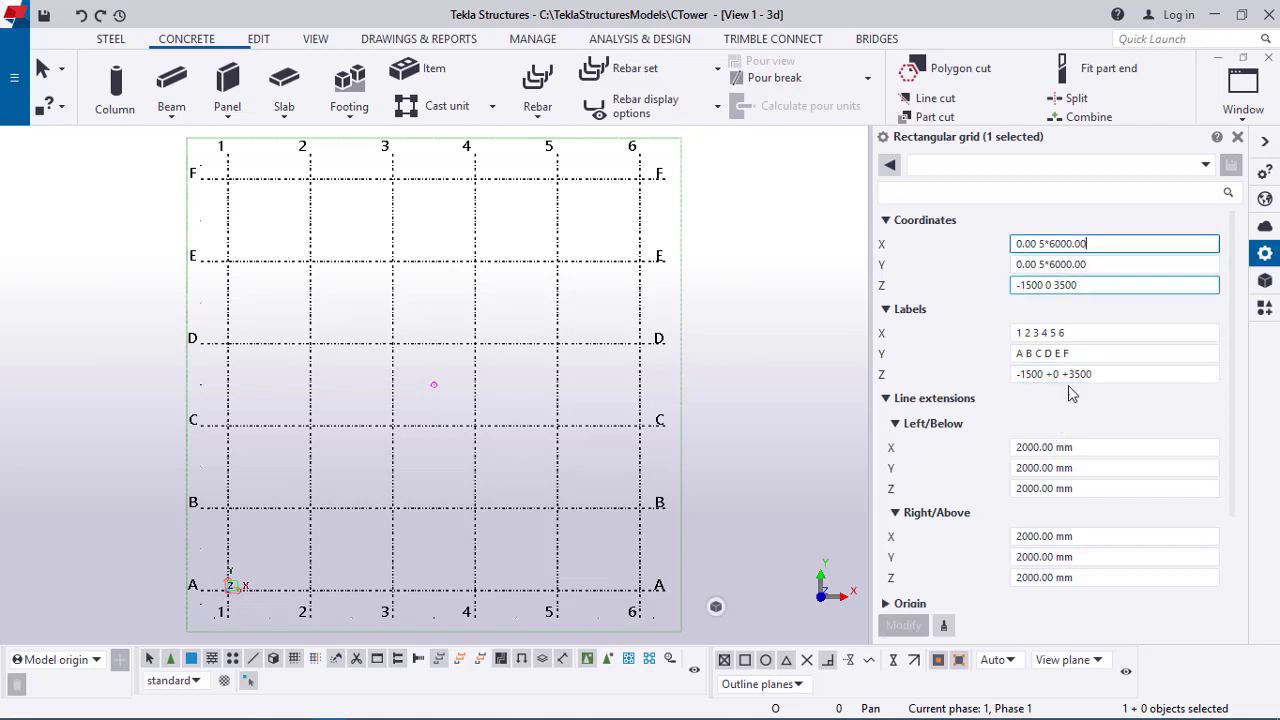
- Close the grid properties and return the model view from plan to 3D
click(763, 290)
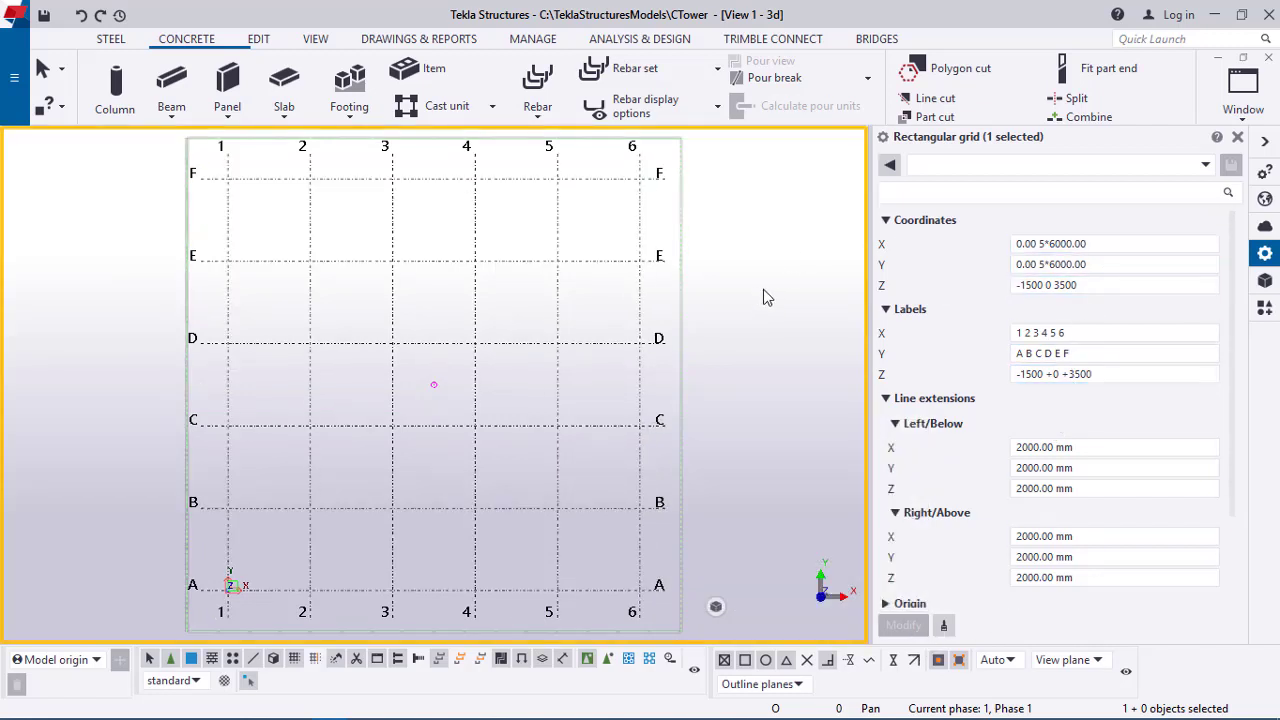
click(1264, 142)
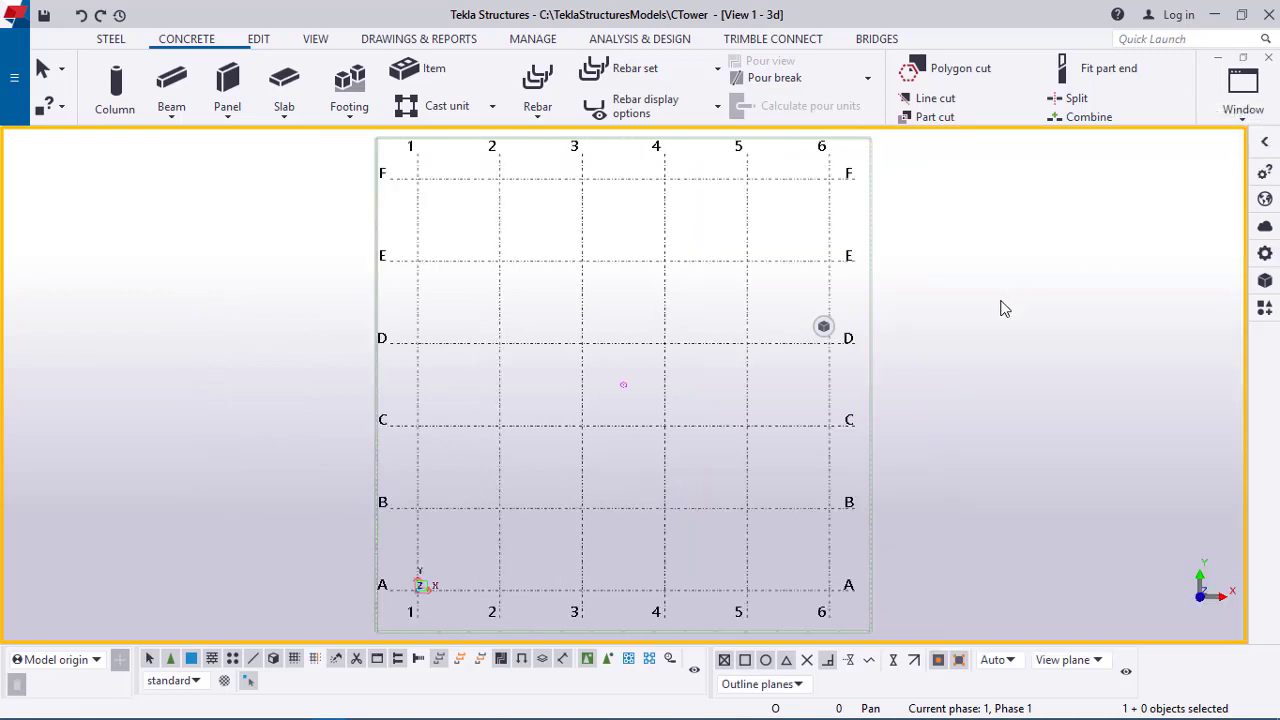
scroll(988, 320, down, 2)
middle_drag(1005, 346, 870, 345)
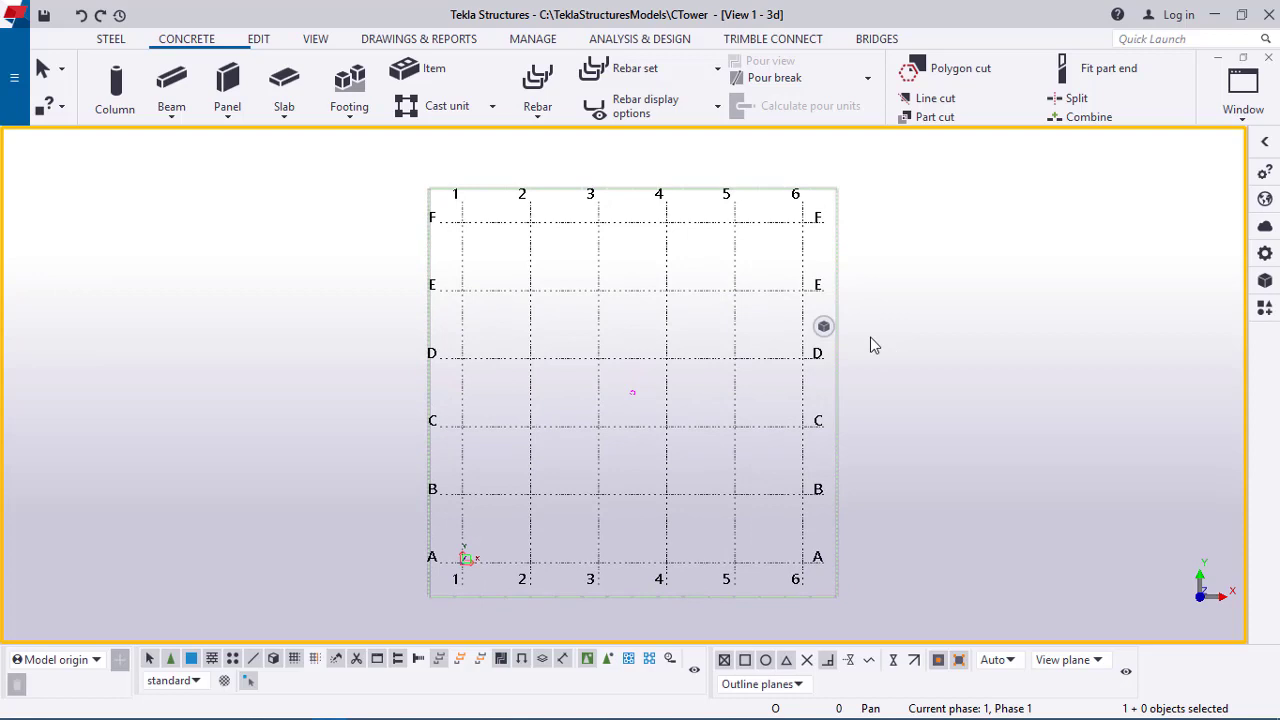
key(ctrl+p)
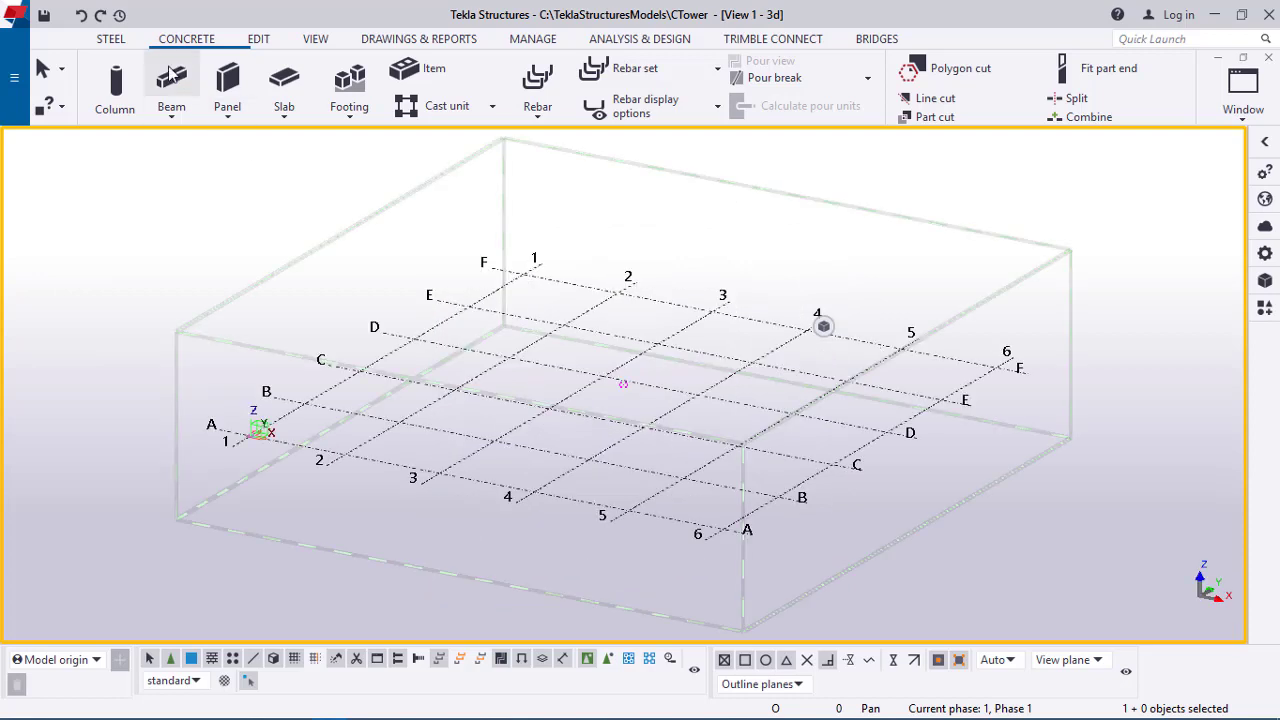
- Create views along all grid lines using the standard settings, with Grid-Plan and Grid-Elevation view properties
click(311, 42)
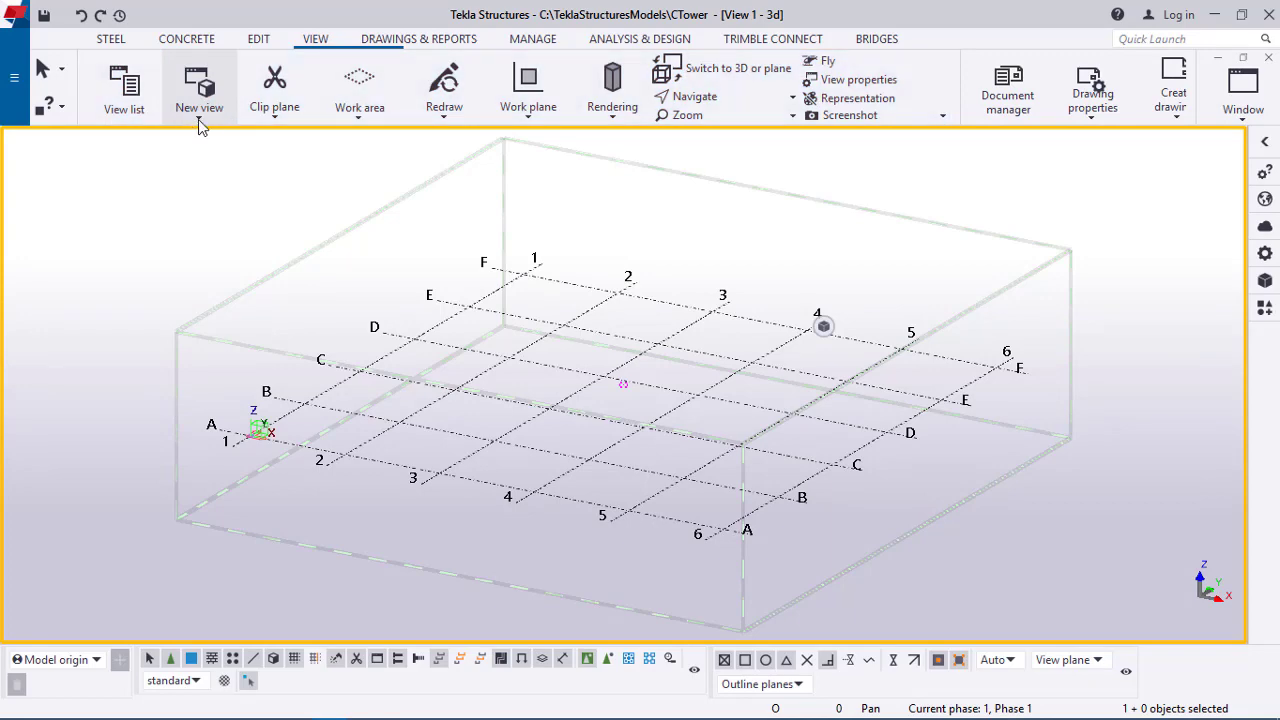
click(200, 125)
click(210, 295)
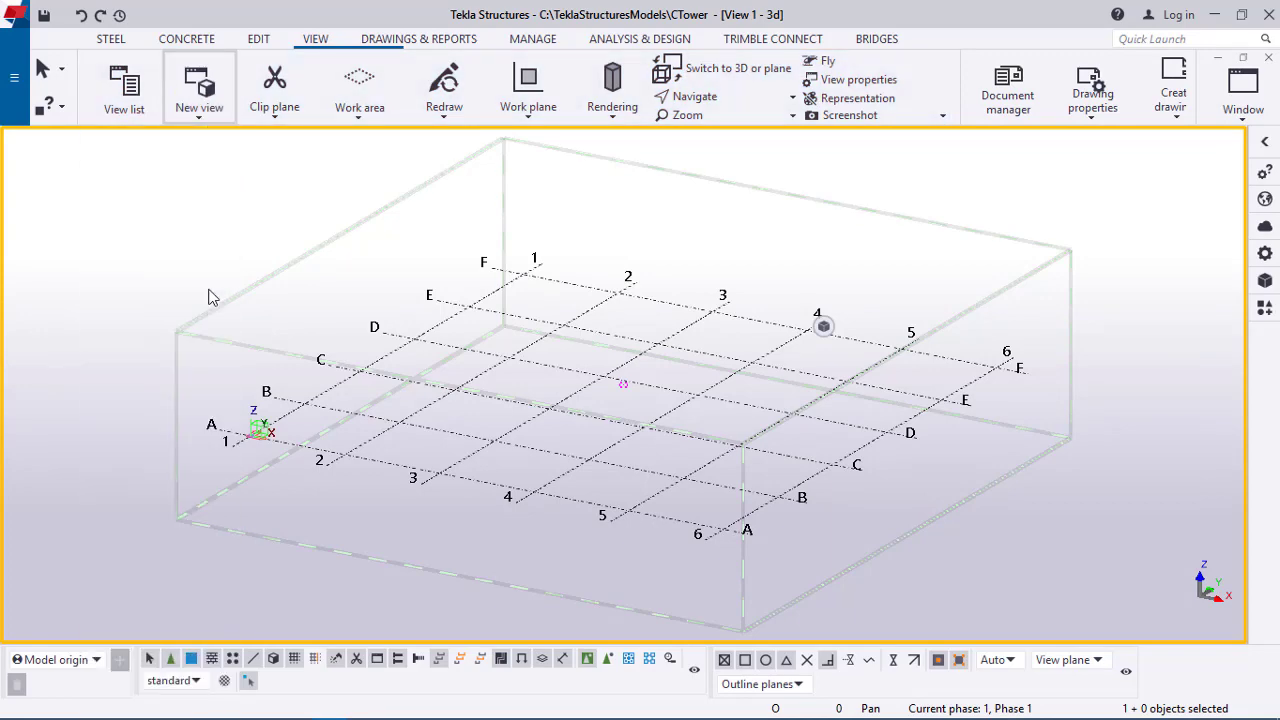
click(204, 472)
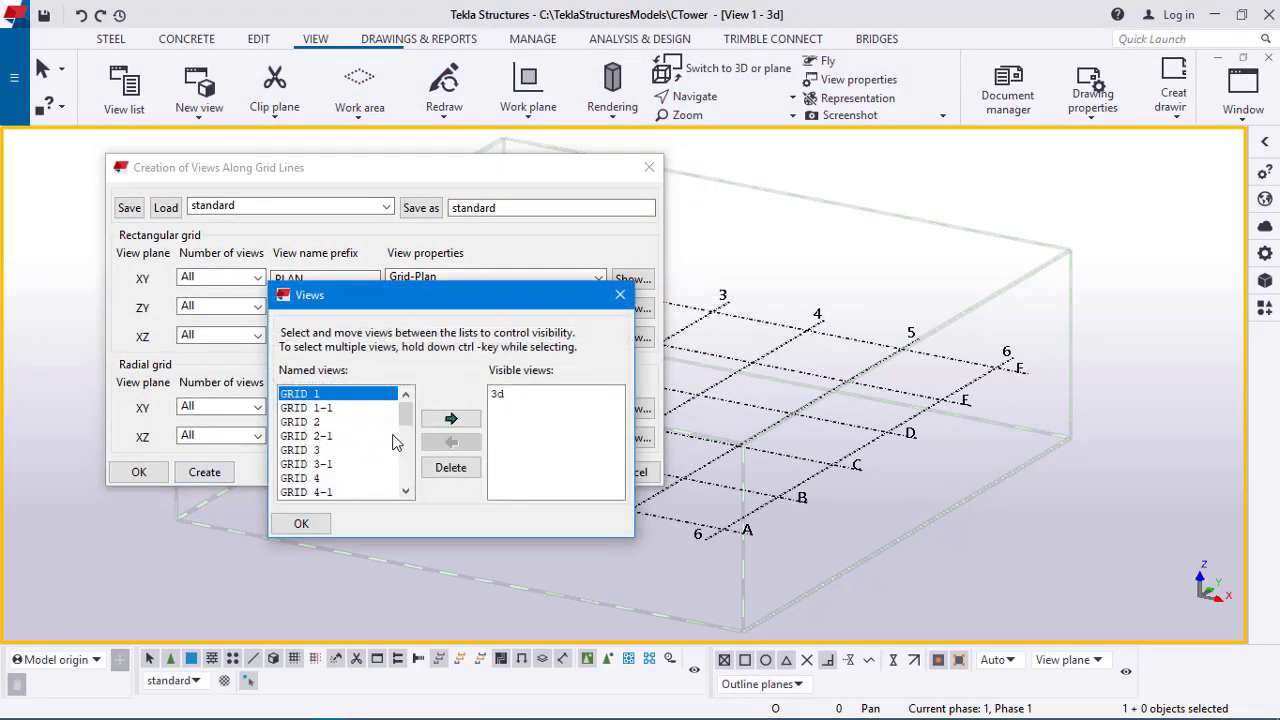
- Make the PLAN +0, PLAN +3500 and PLAN -1500 views visible and close the view creation dialogs
drag(405, 408, 349, 499)
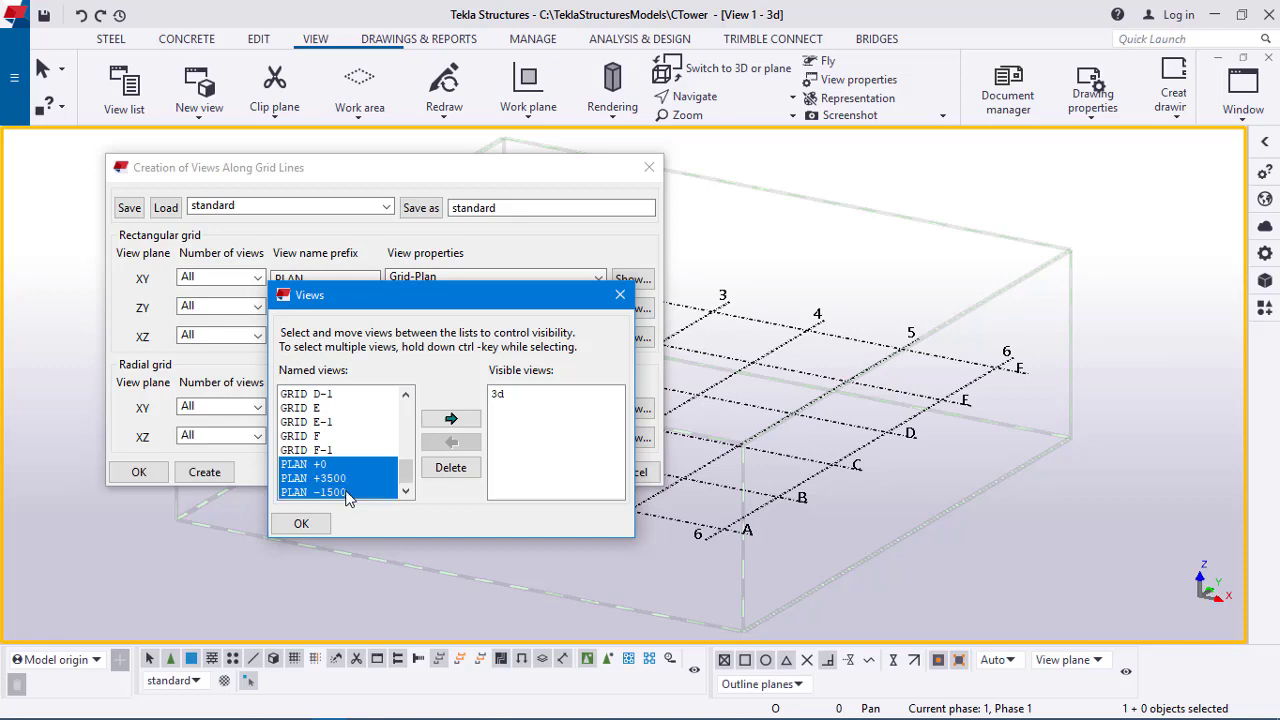
click(451, 418)
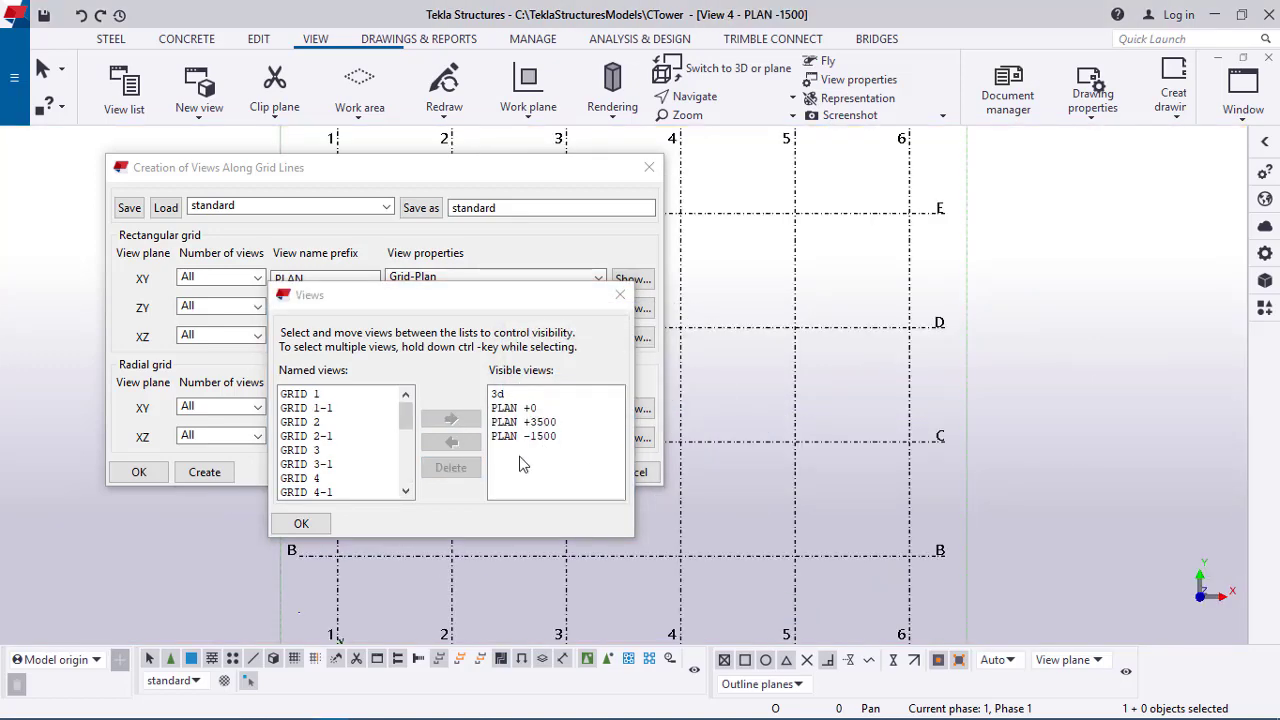
click(301, 523)
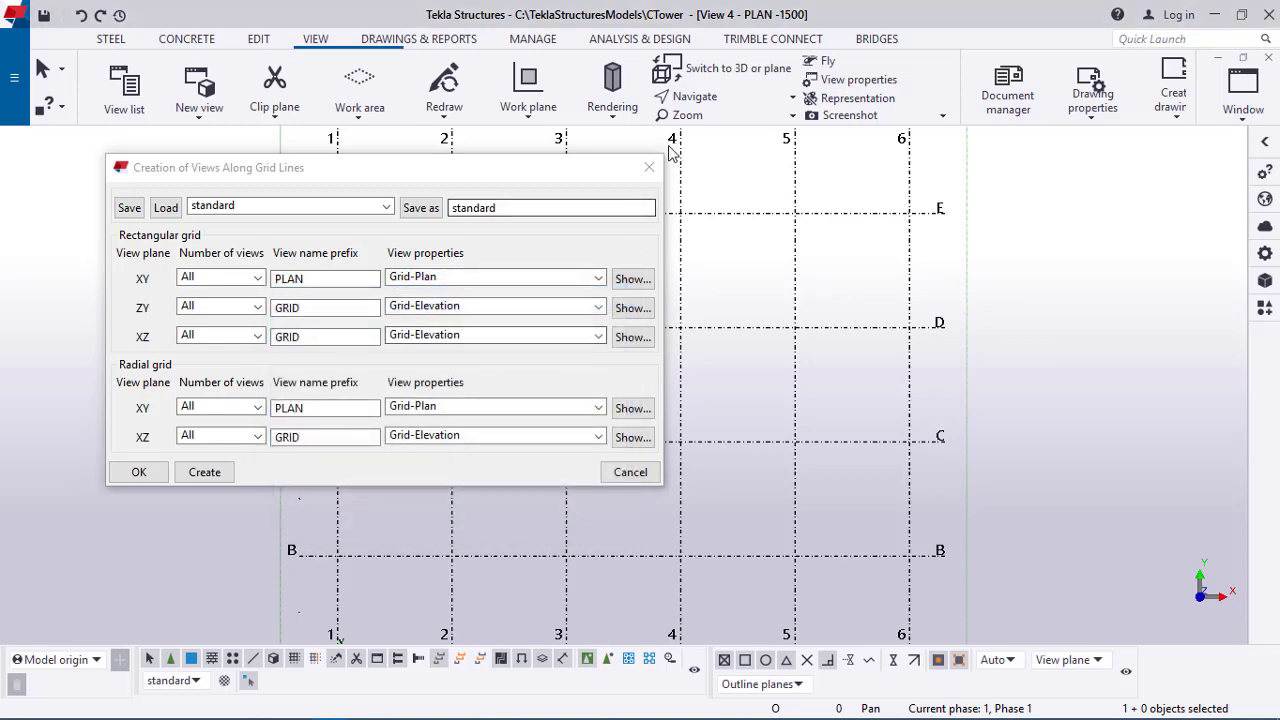
click(649, 167)
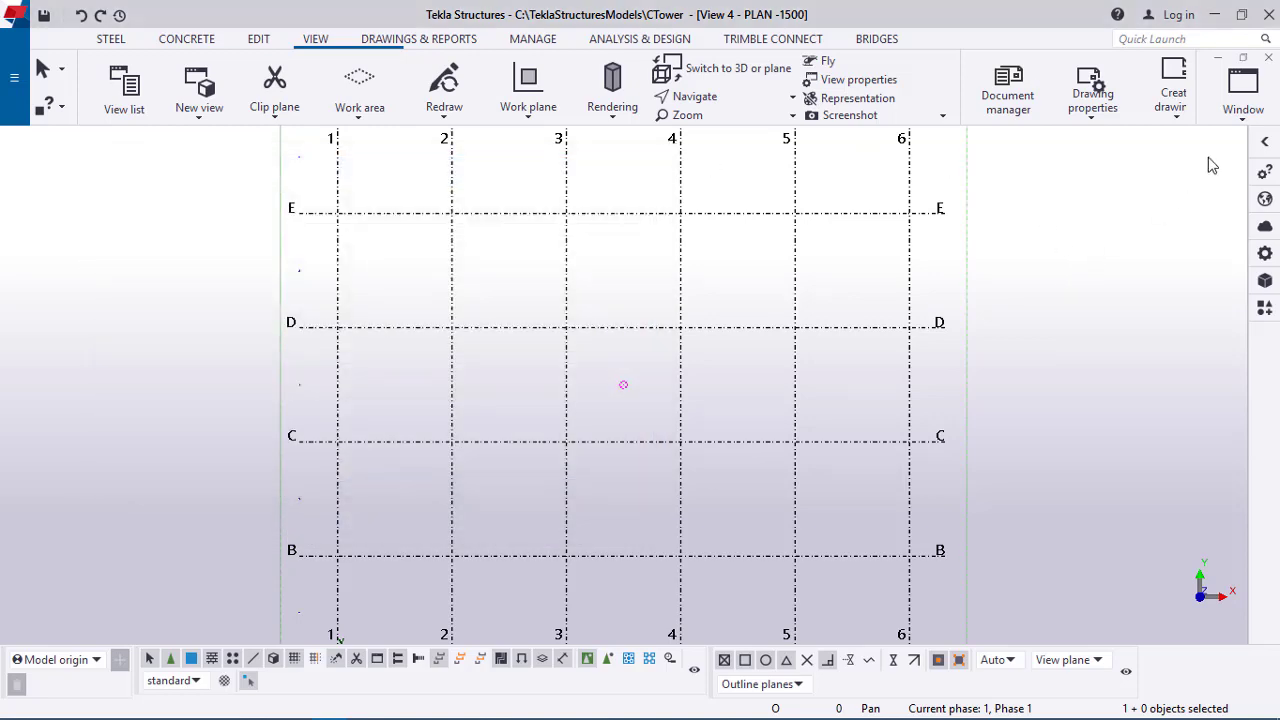
- Examine the list of open views while keeping PLAN -1500 as the active view
click(1241, 100)
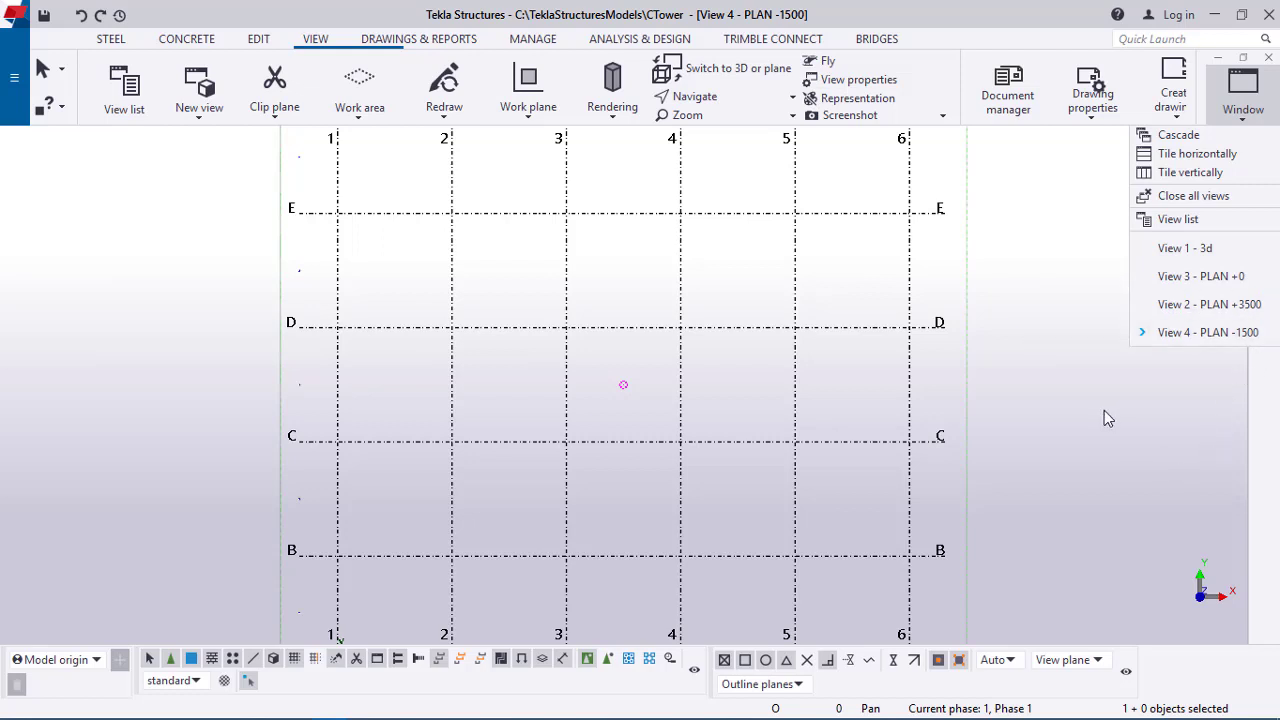
click(1057, 420)
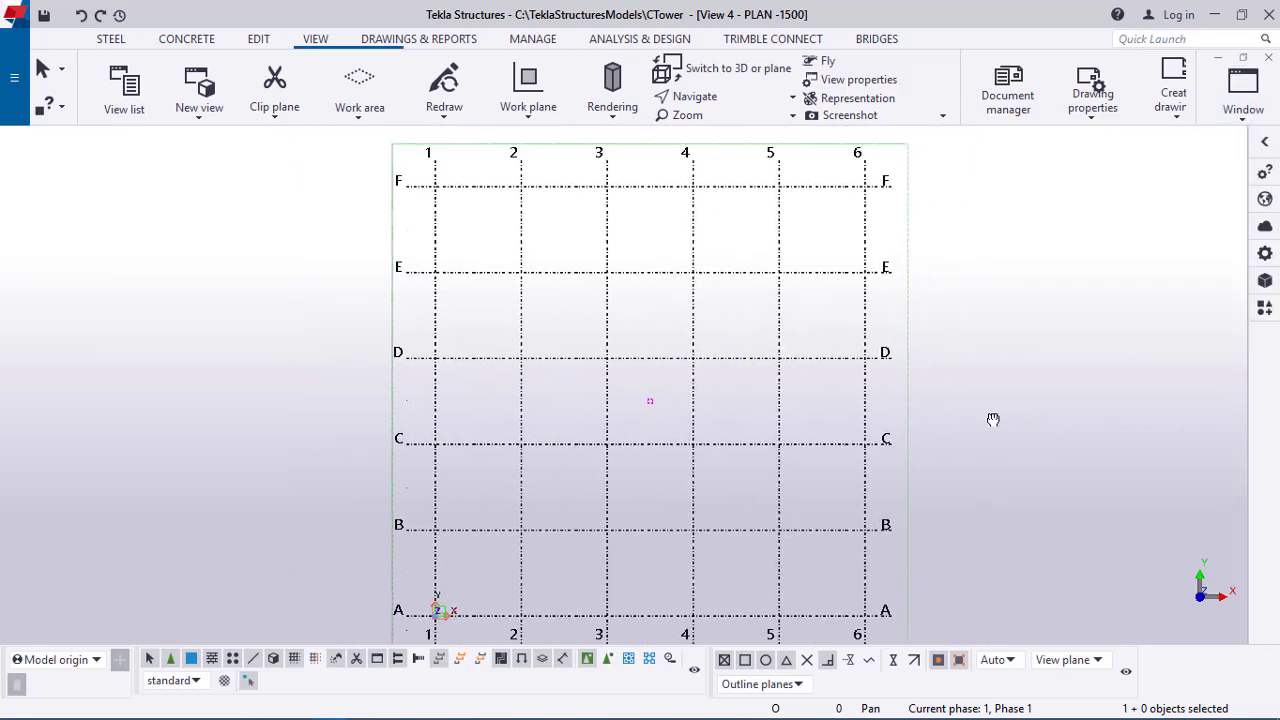
click(1243, 121)
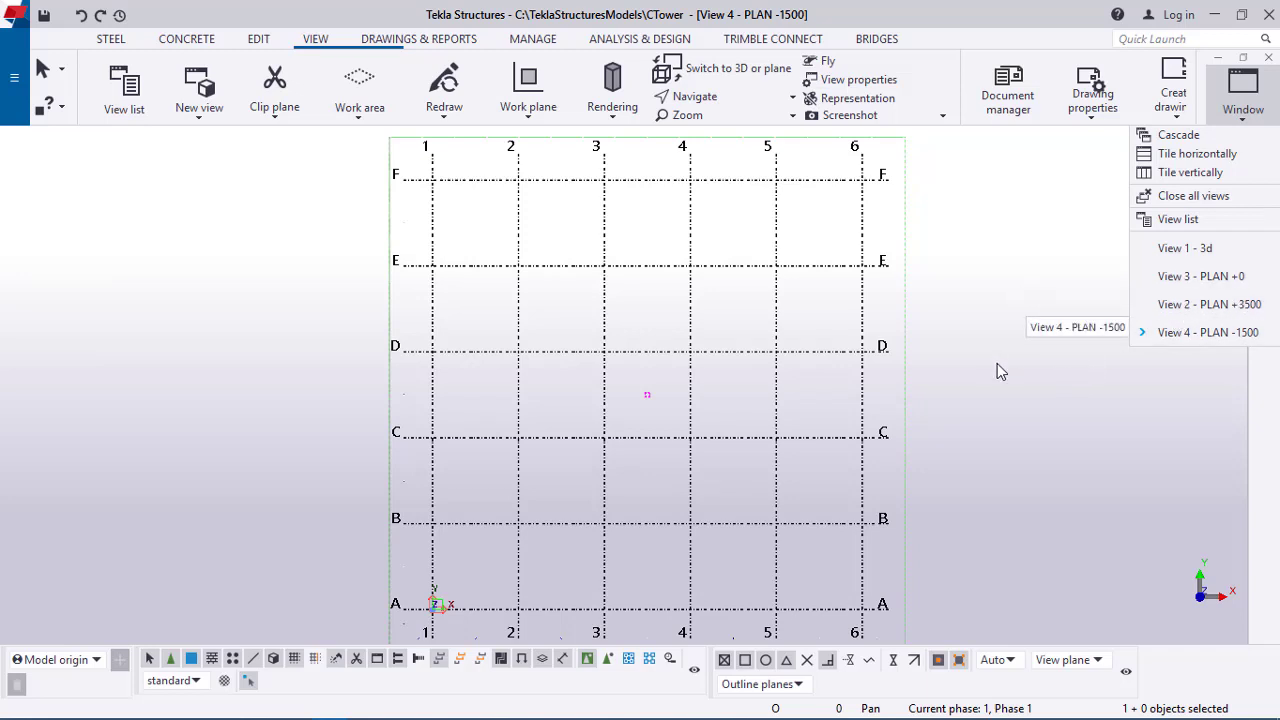
click(1034, 386)
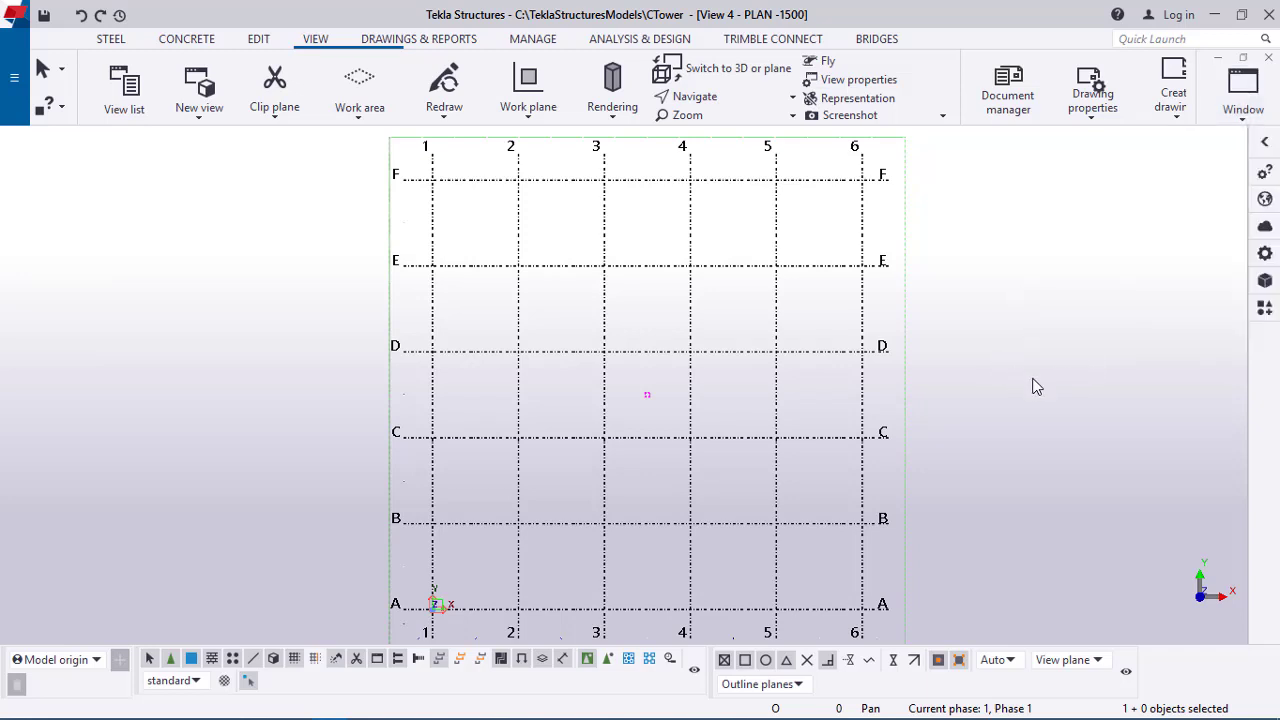